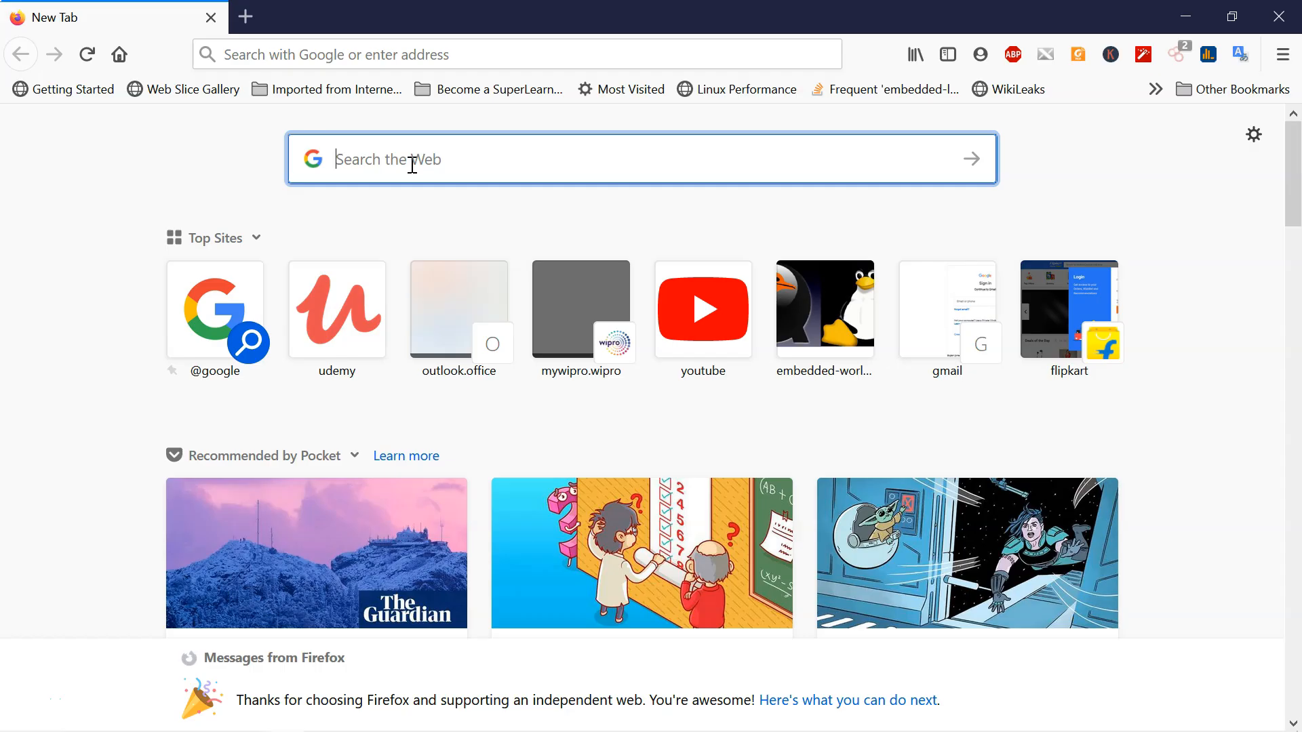
# Step: Search the web for "gvim download for windows 10"
pyautogui.write('gim')
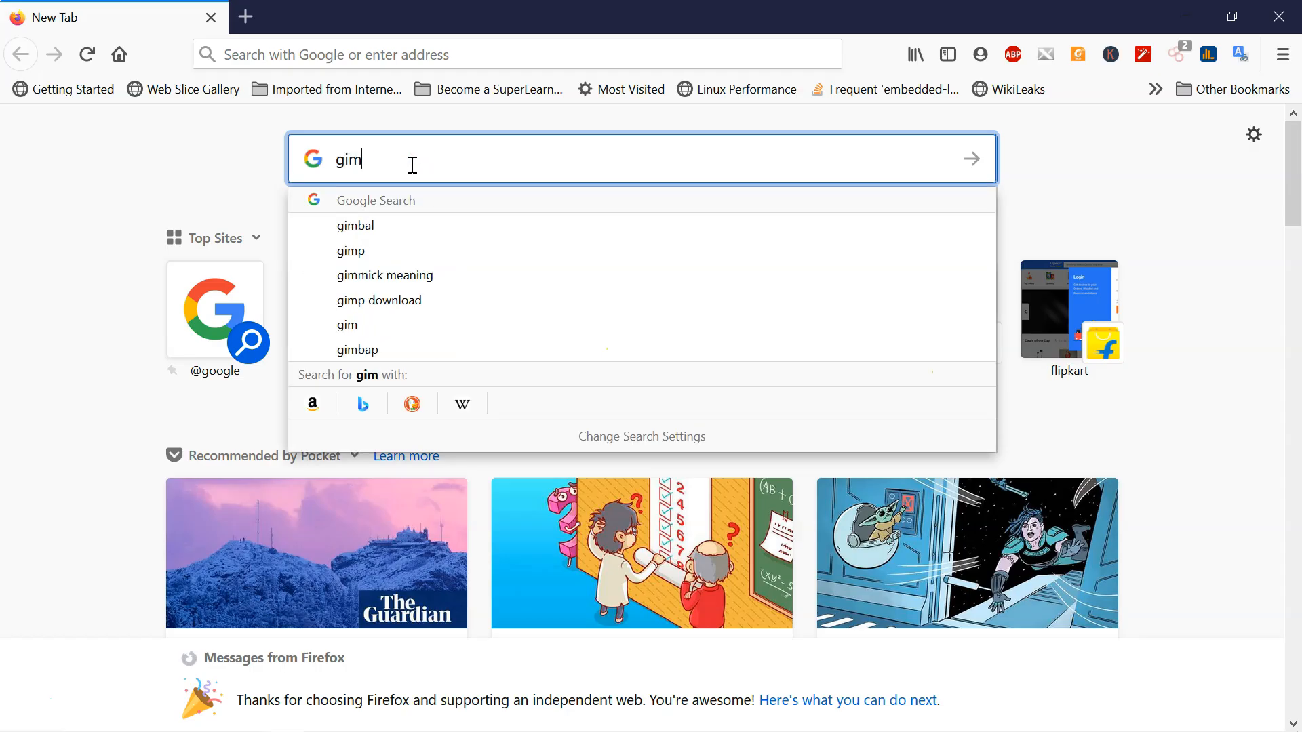
pyautogui.press('BackSpace')
pyautogui.press('BackSpace')
pyautogui.press('BackSpace')
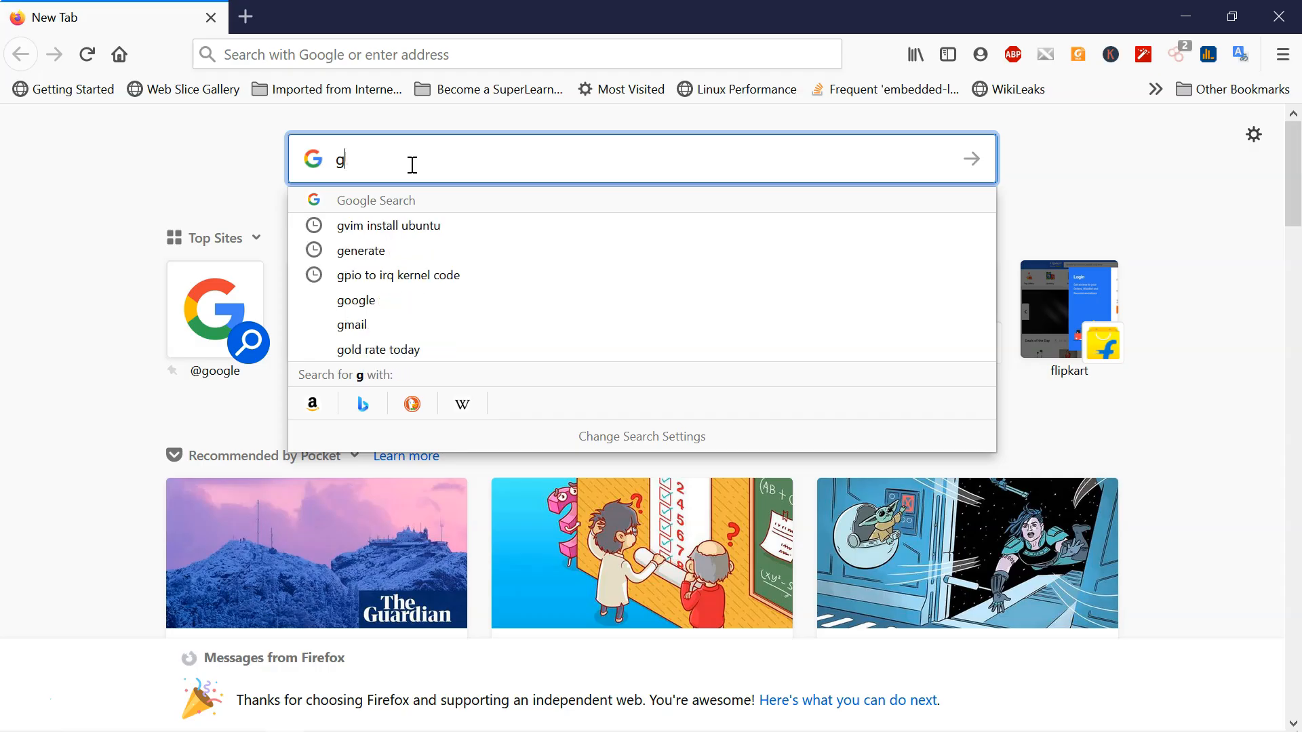
pyautogui.write('vim')
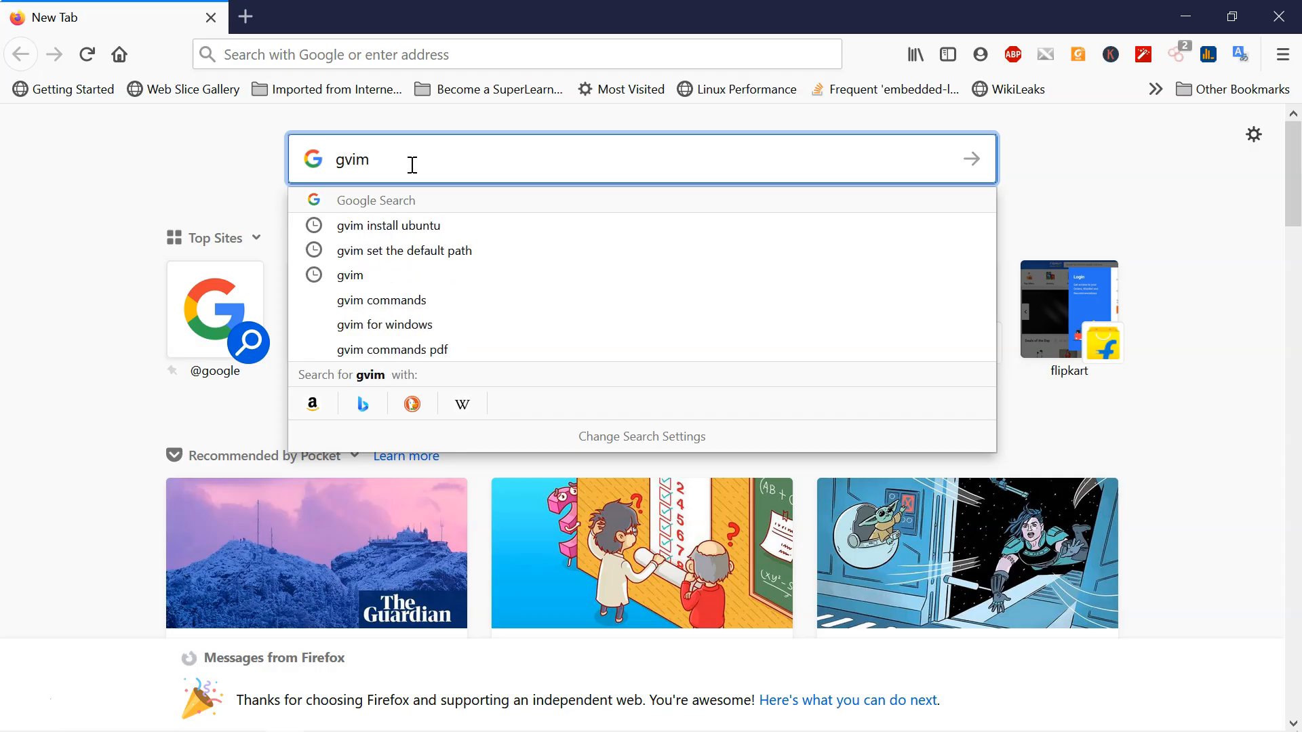
pyautogui.write(' for w')
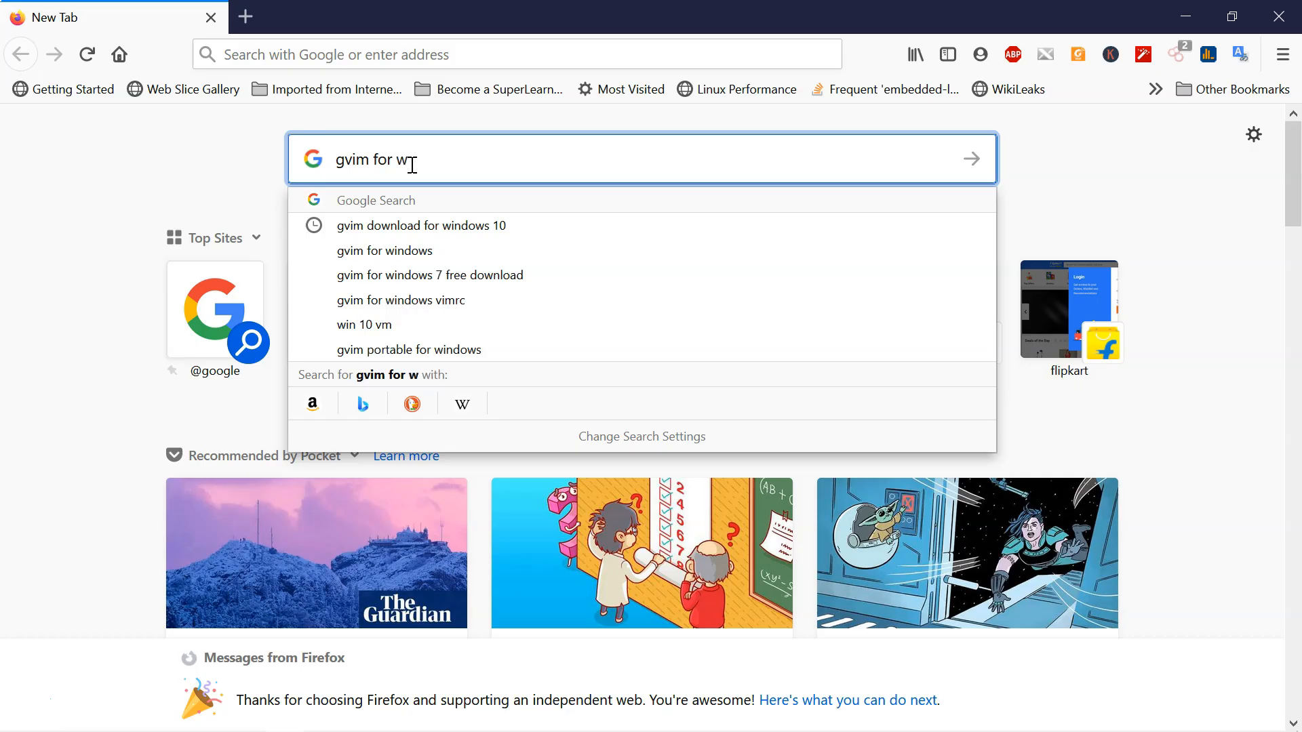
pyautogui.write('indow')
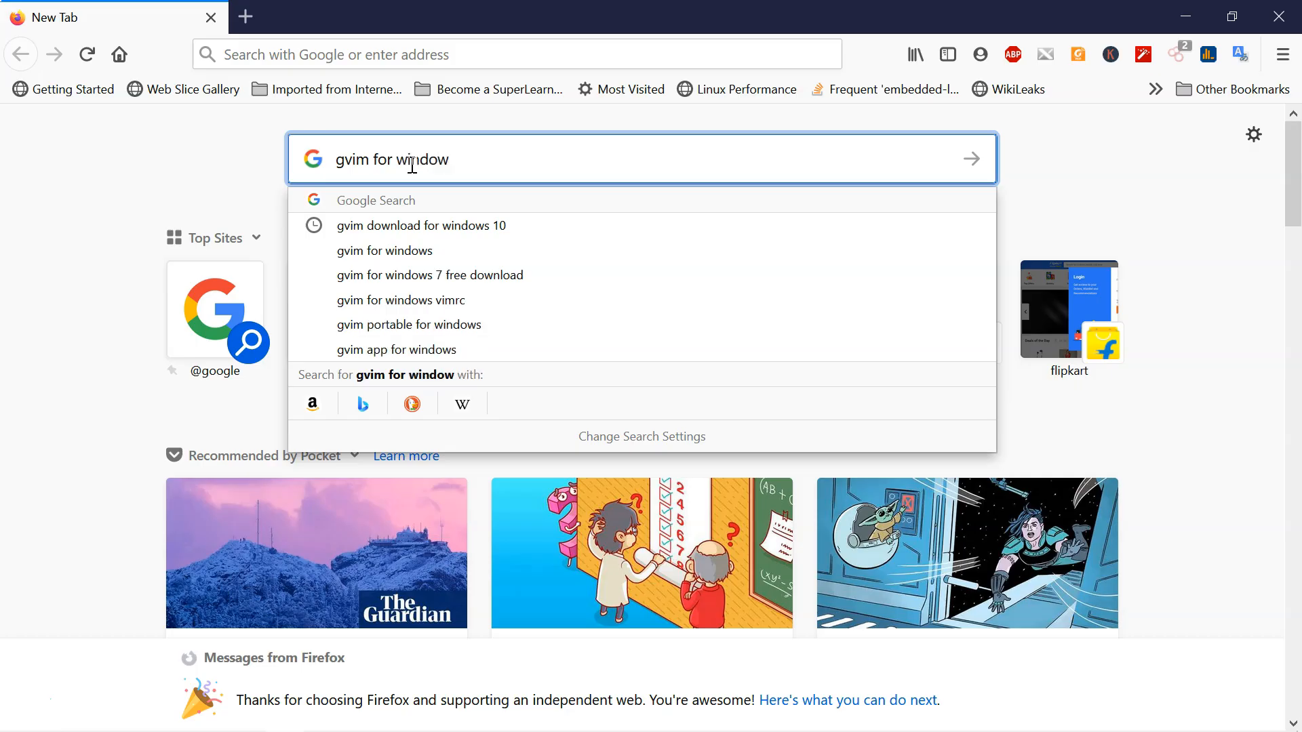
pyautogui.press('Down')
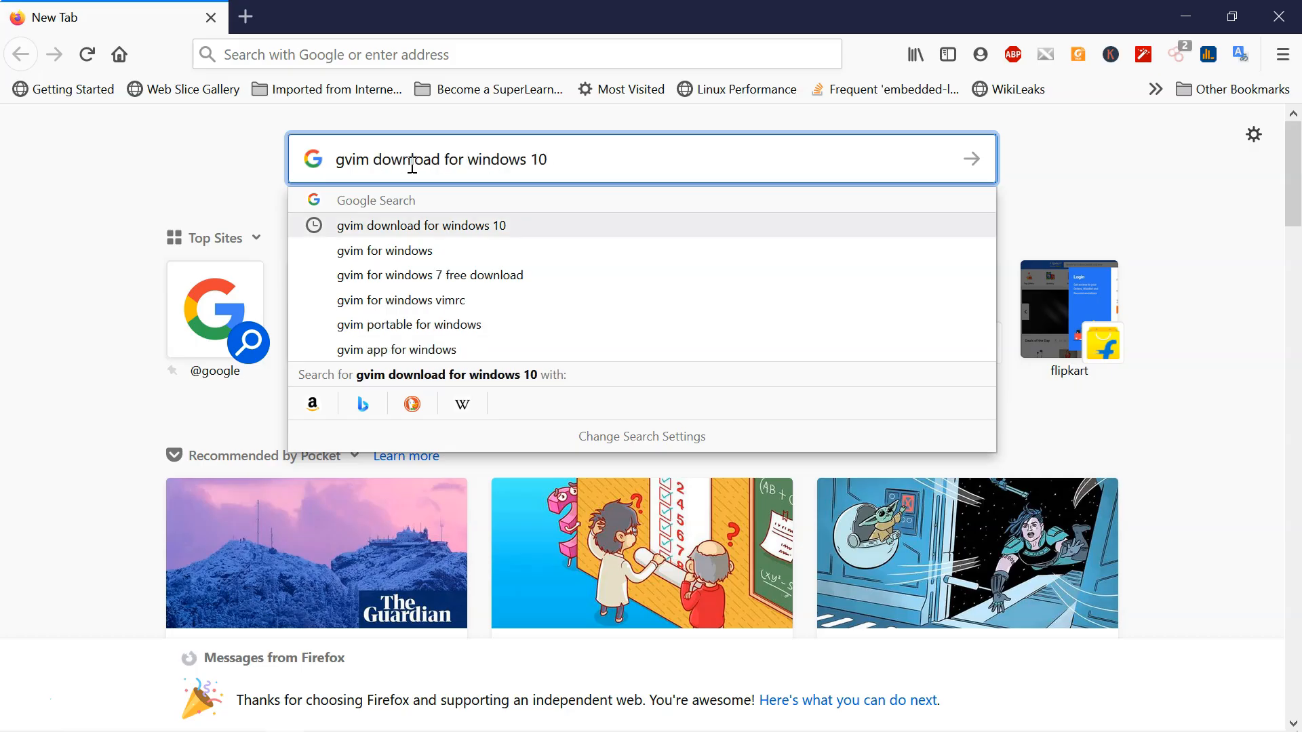
pyautogui.press('Return')
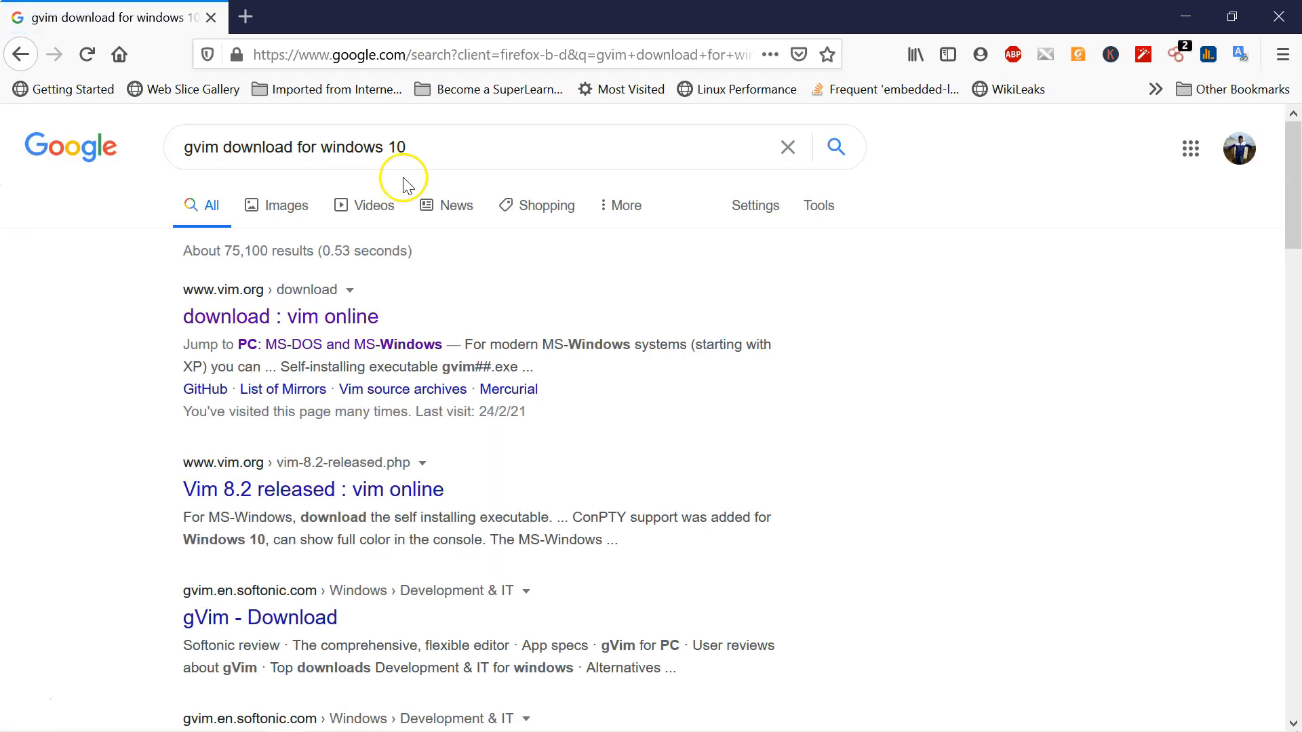
# Step: Open the vim online download page from the results and download the gvim_8.2.0012_x86_signed.exe installer for MS-Windows
pyautogui.click(284, 316)
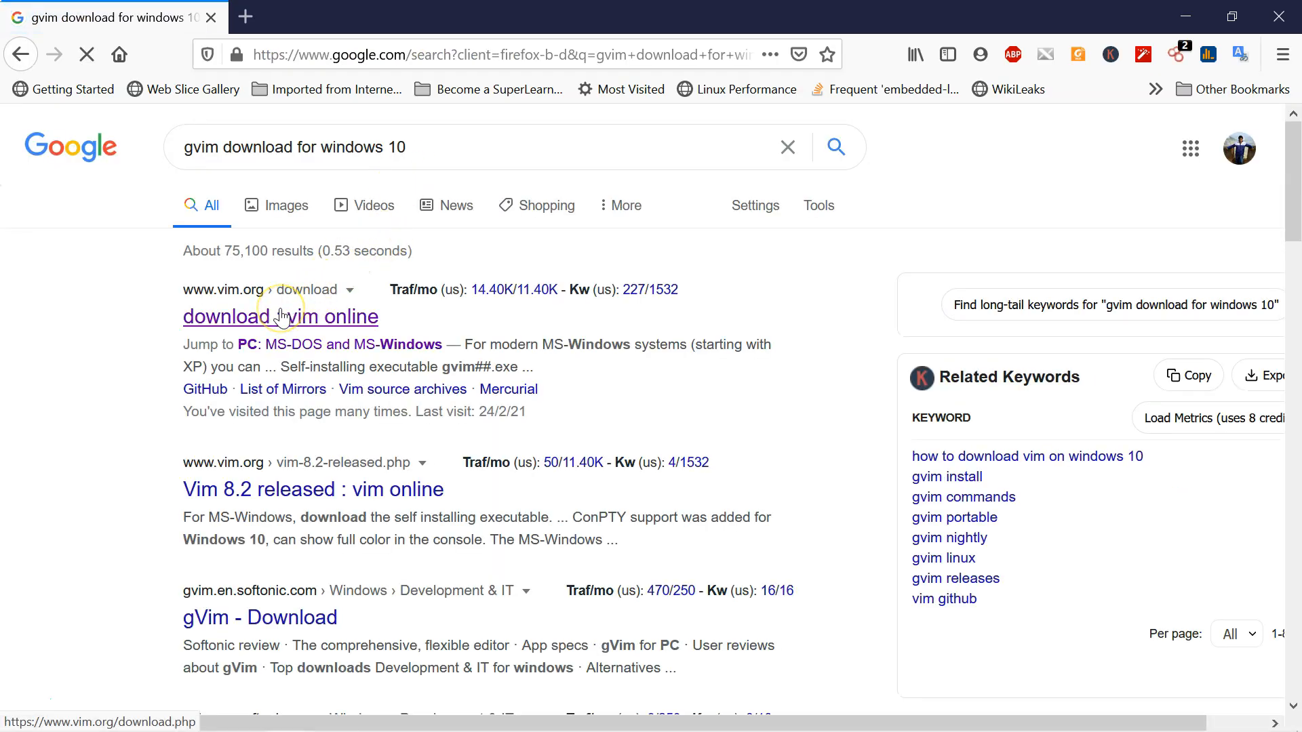
pyautogui.click(284, 318)
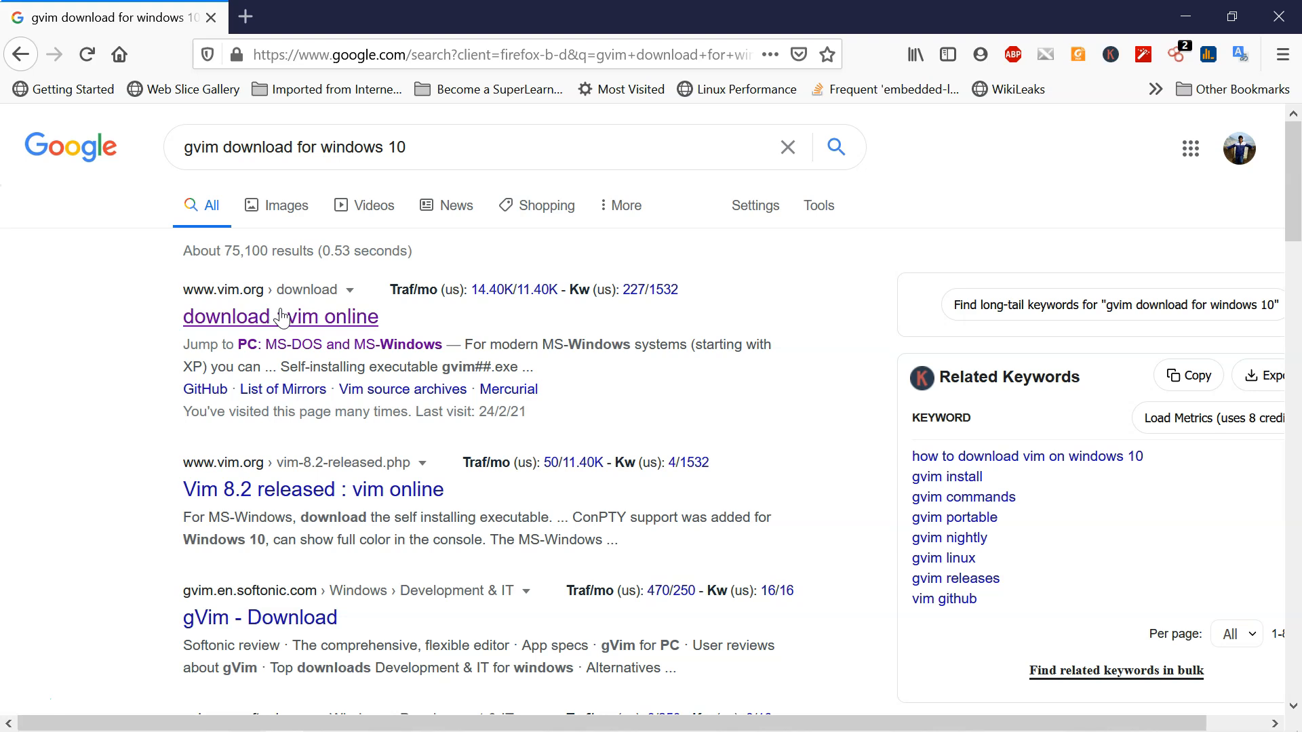
pyautogui.click(284, 316)
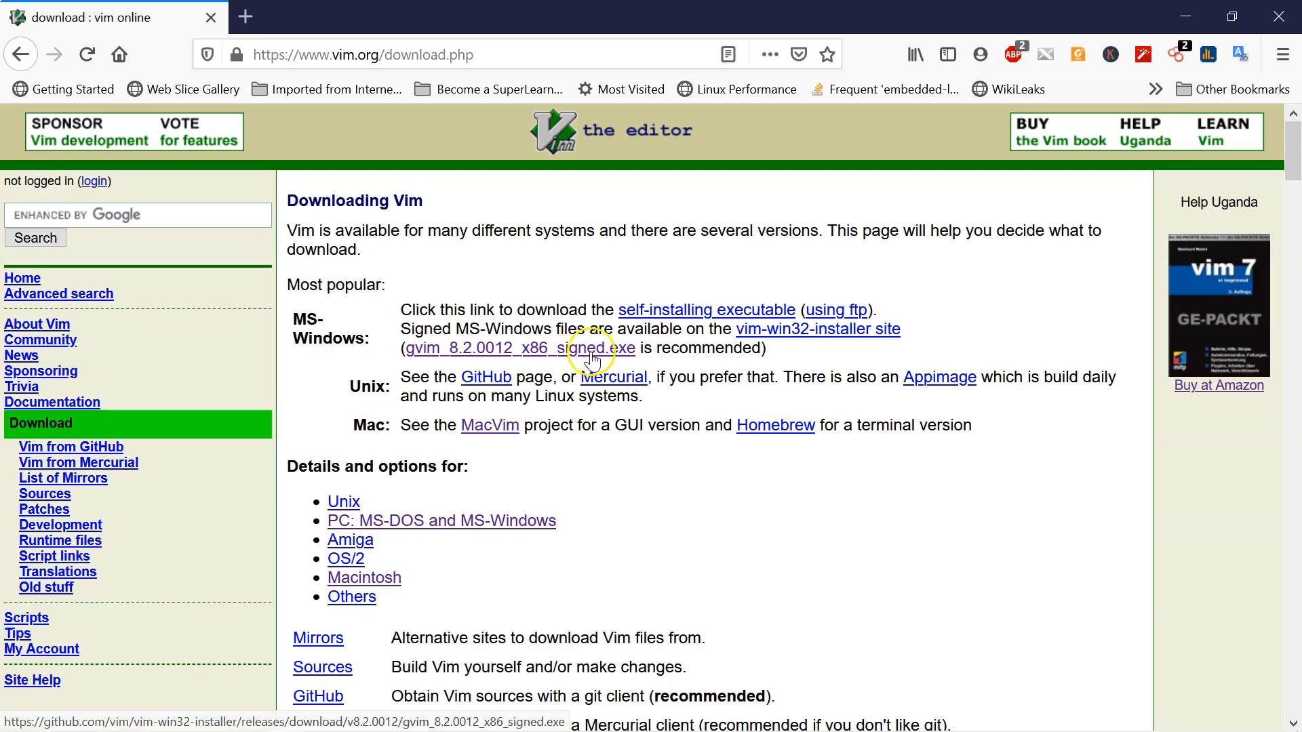
pyautogui.click(542, 350)
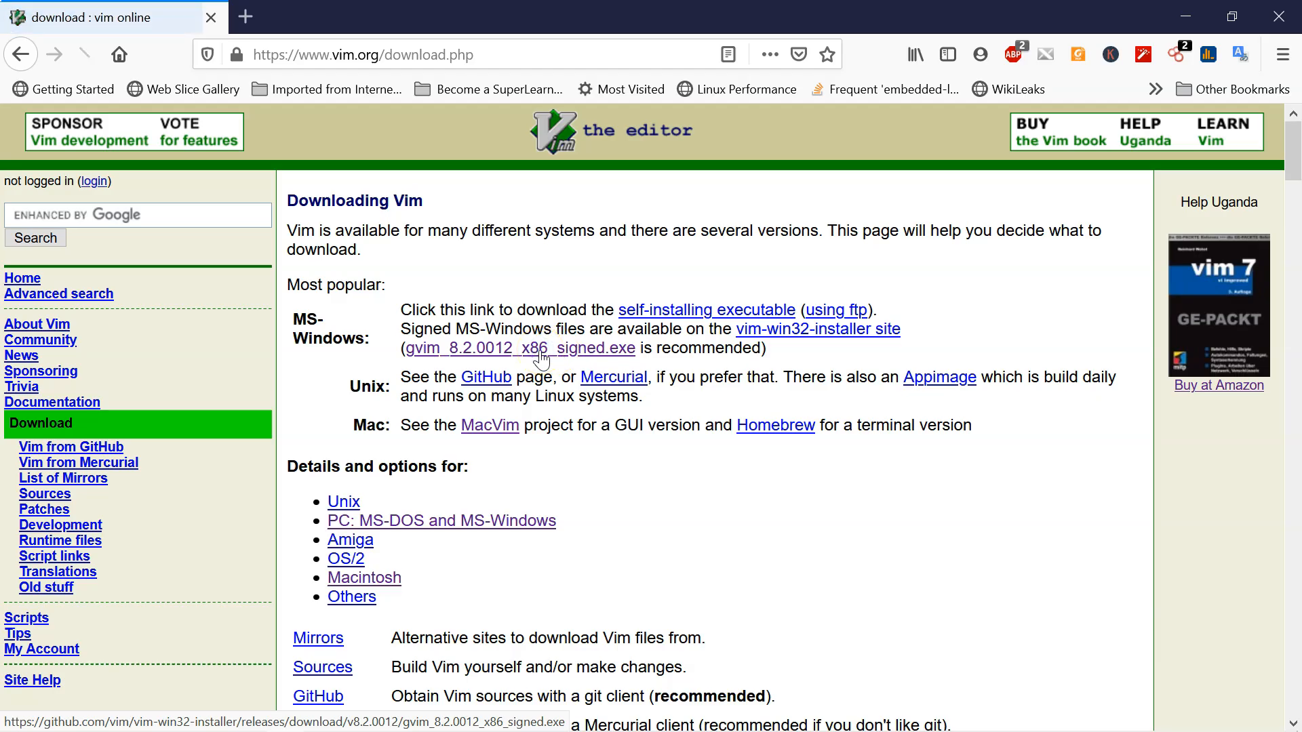
pyautogui.click(720, 427)
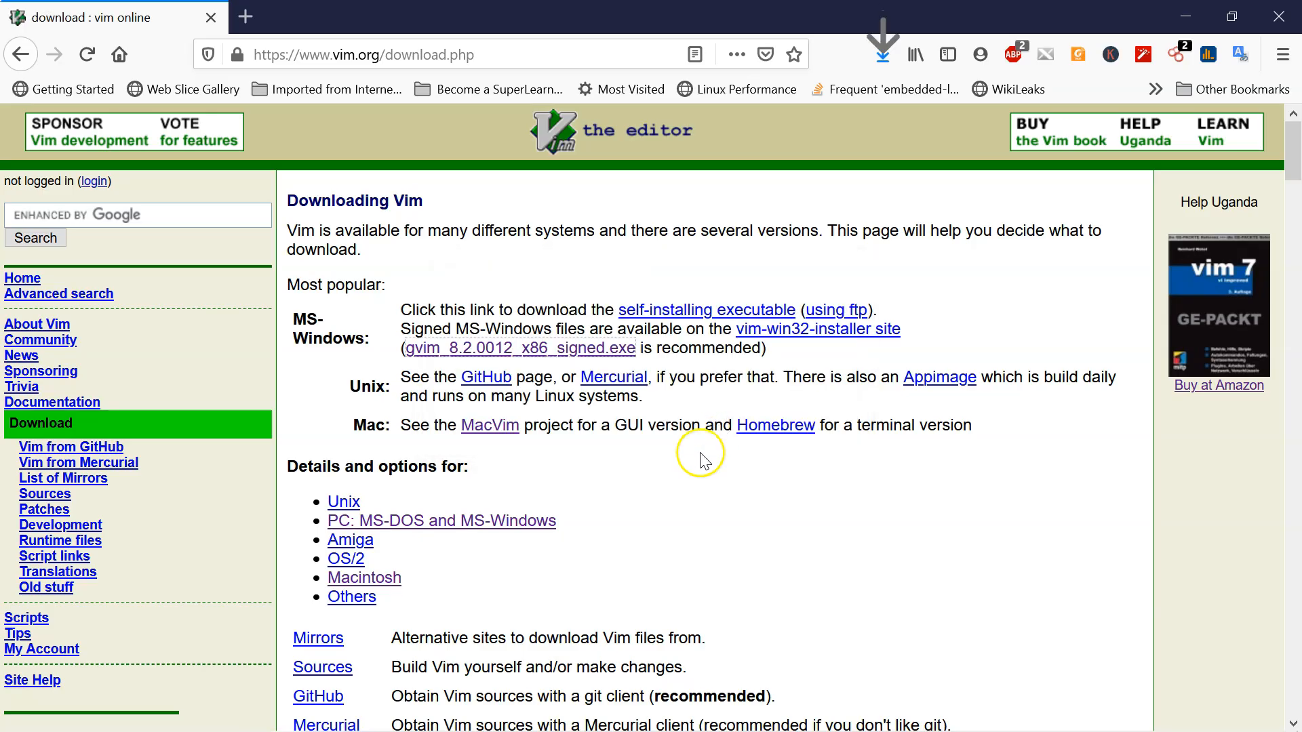
# Step: Run the downloaded gvim_8.2.0012_x86_signed.exe installer and allow it to make changes to the device
pyautogui.click(885, 55)
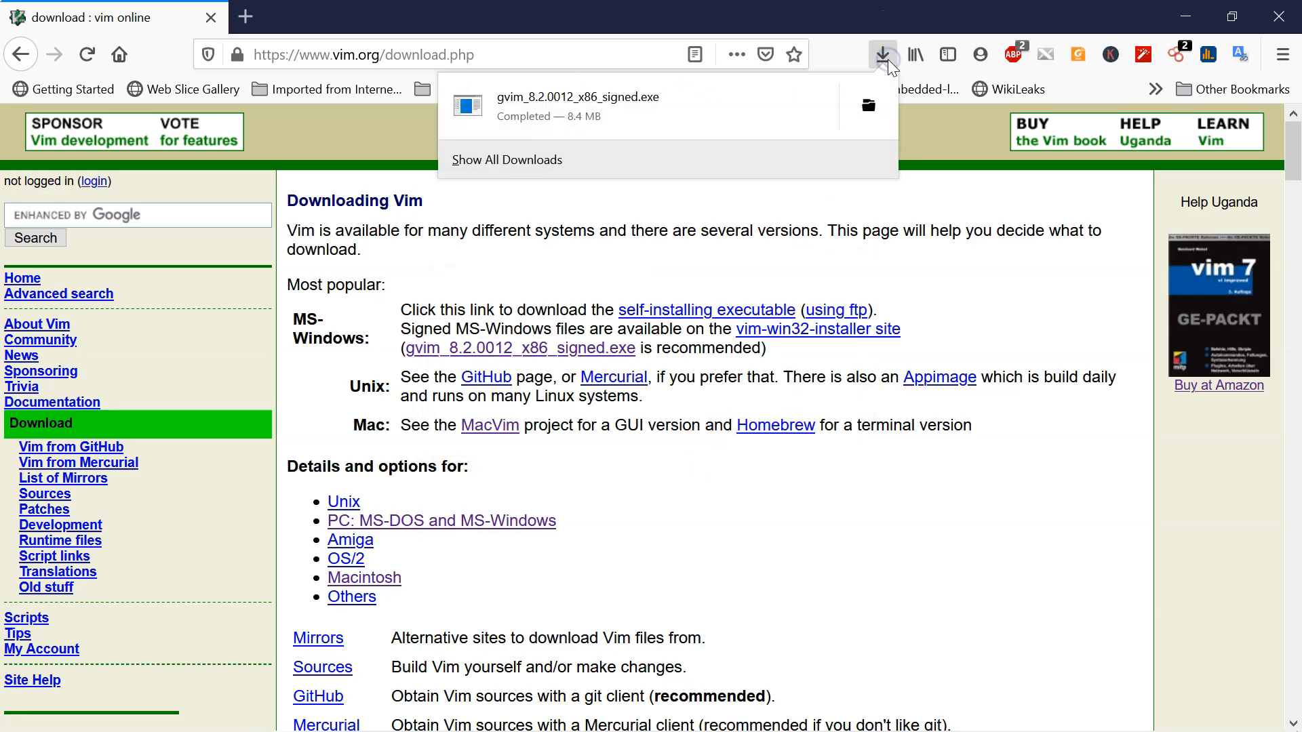
pyautogui.click(720, 122)
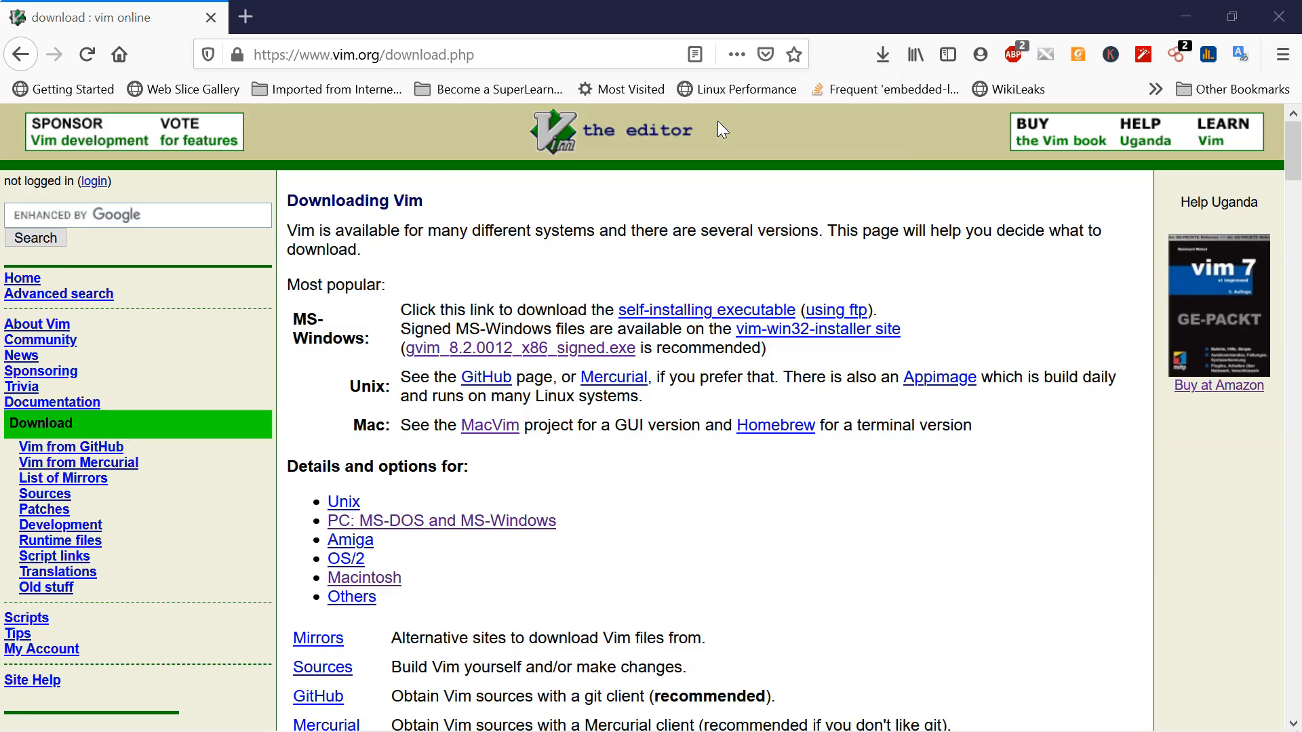
pyautogui.click(887, 56)
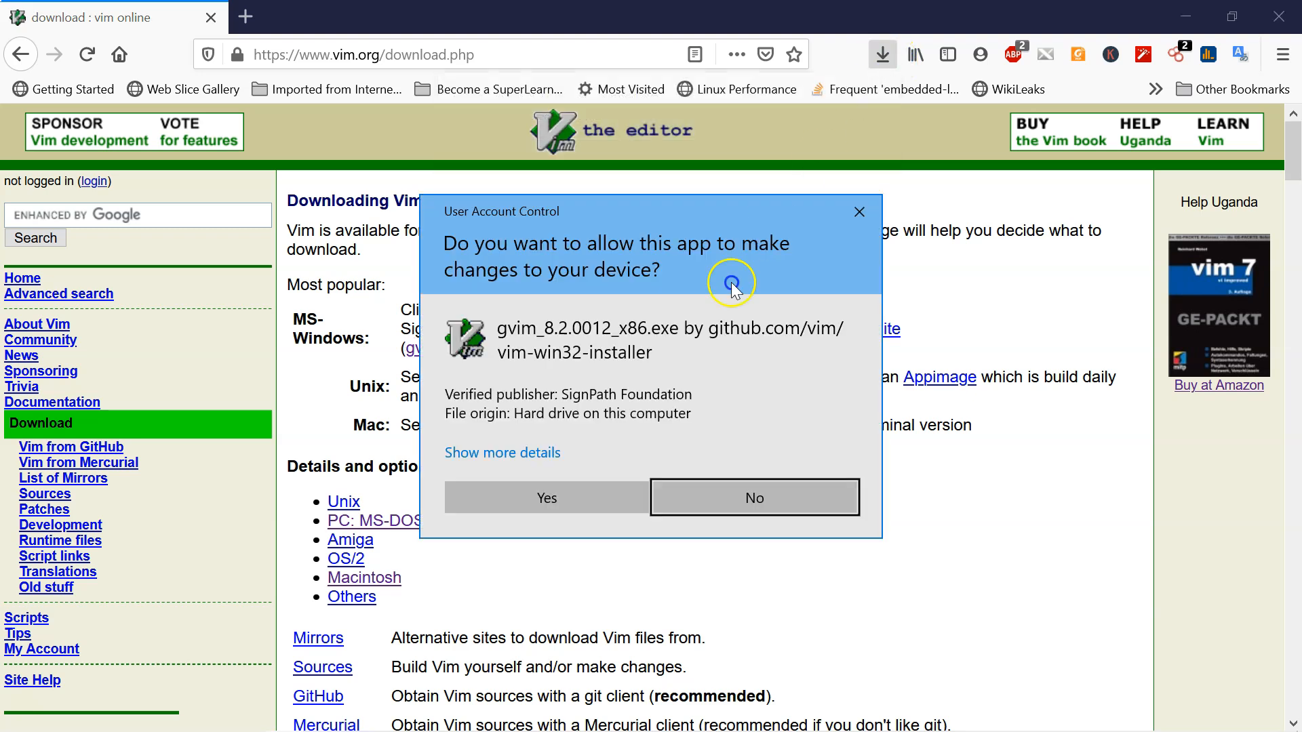
pyautogui.click(568, 489)
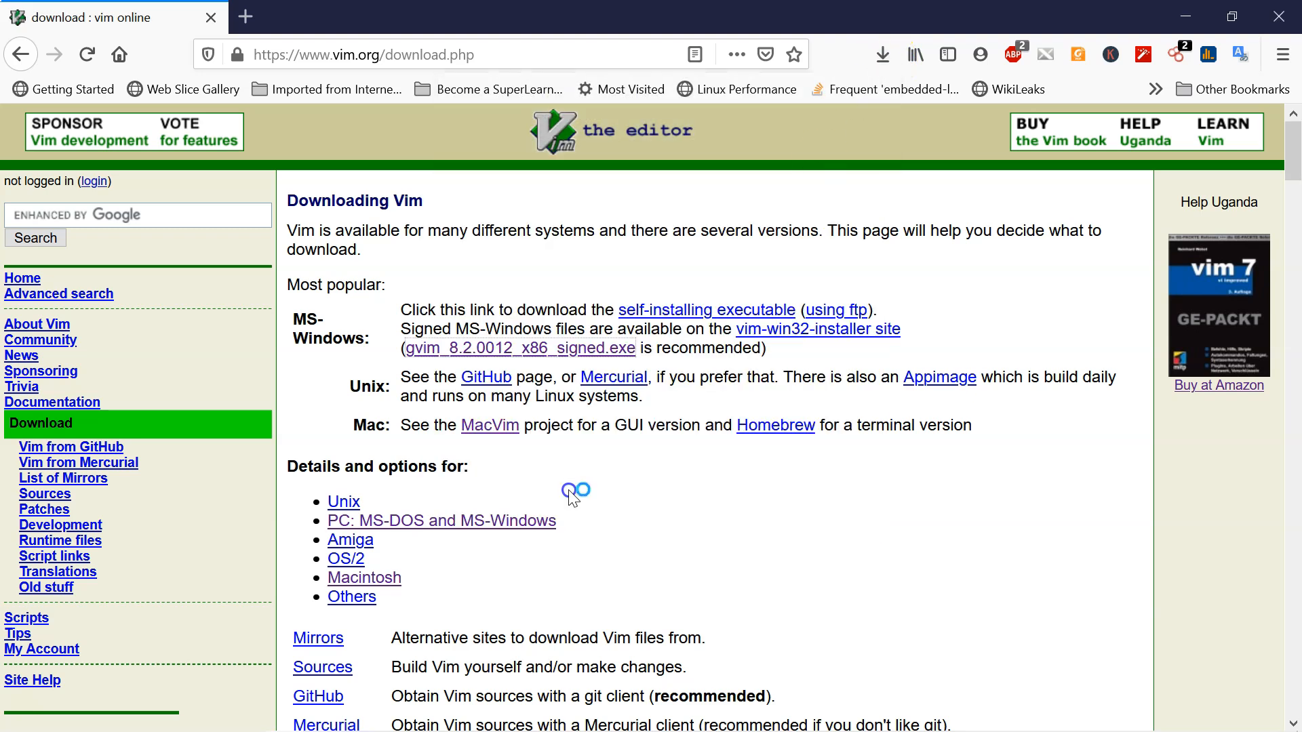
pyautogui.click(664, 421)
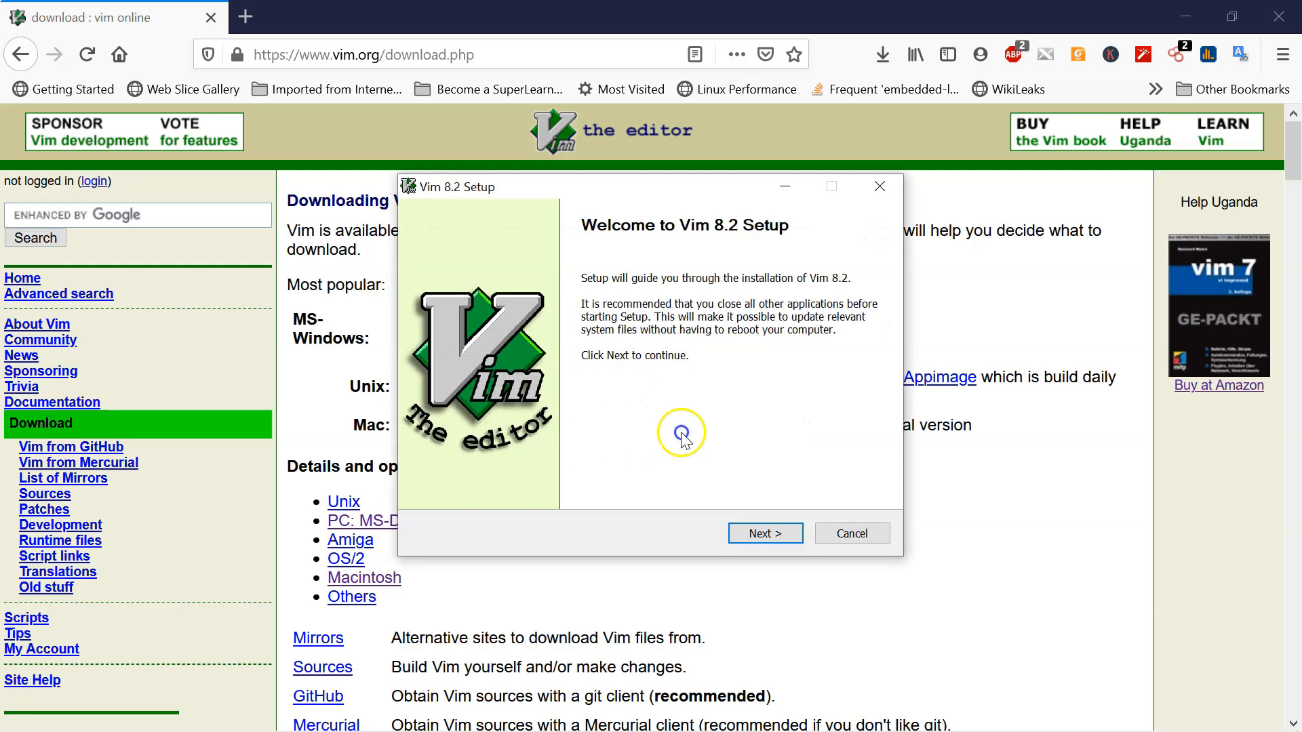
# Step: Continue past the Vim 8.2 Setup welcome page and accept the terms of the License Agreement
pyautogui.click(761, 533)
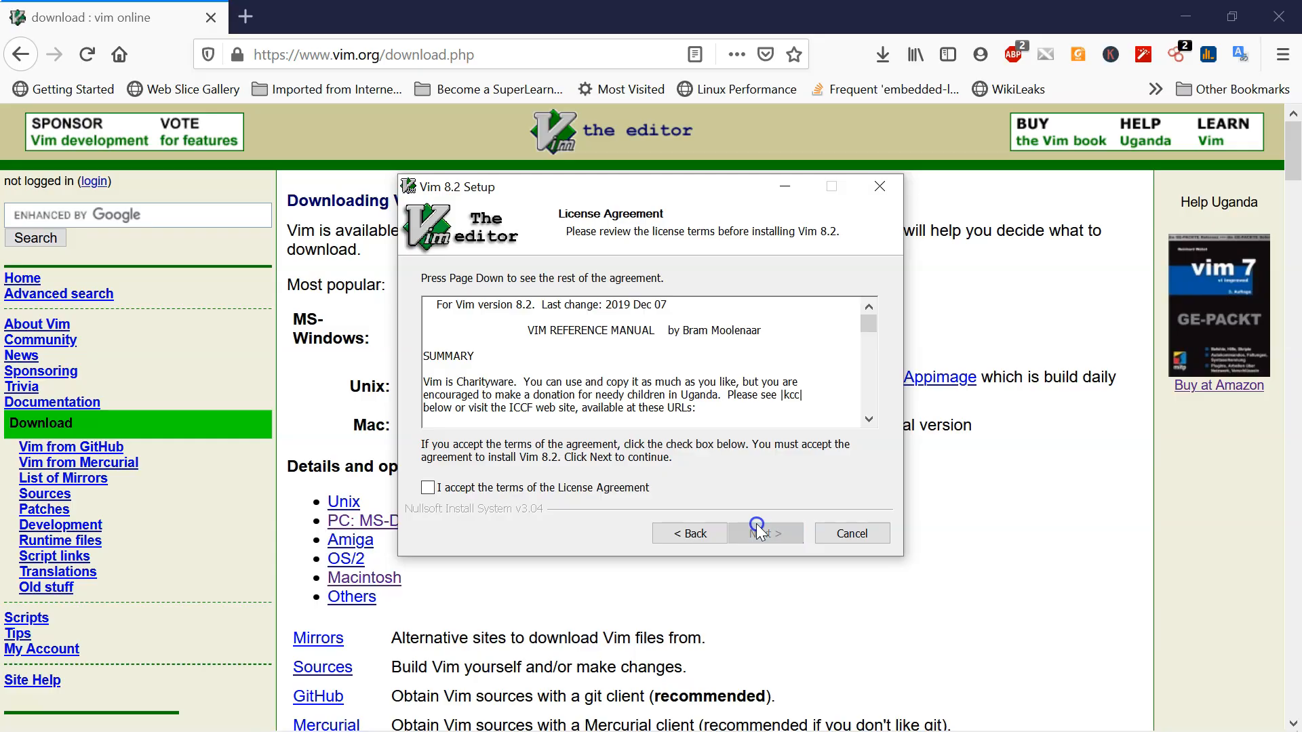
pyautogui.click(501, 489)
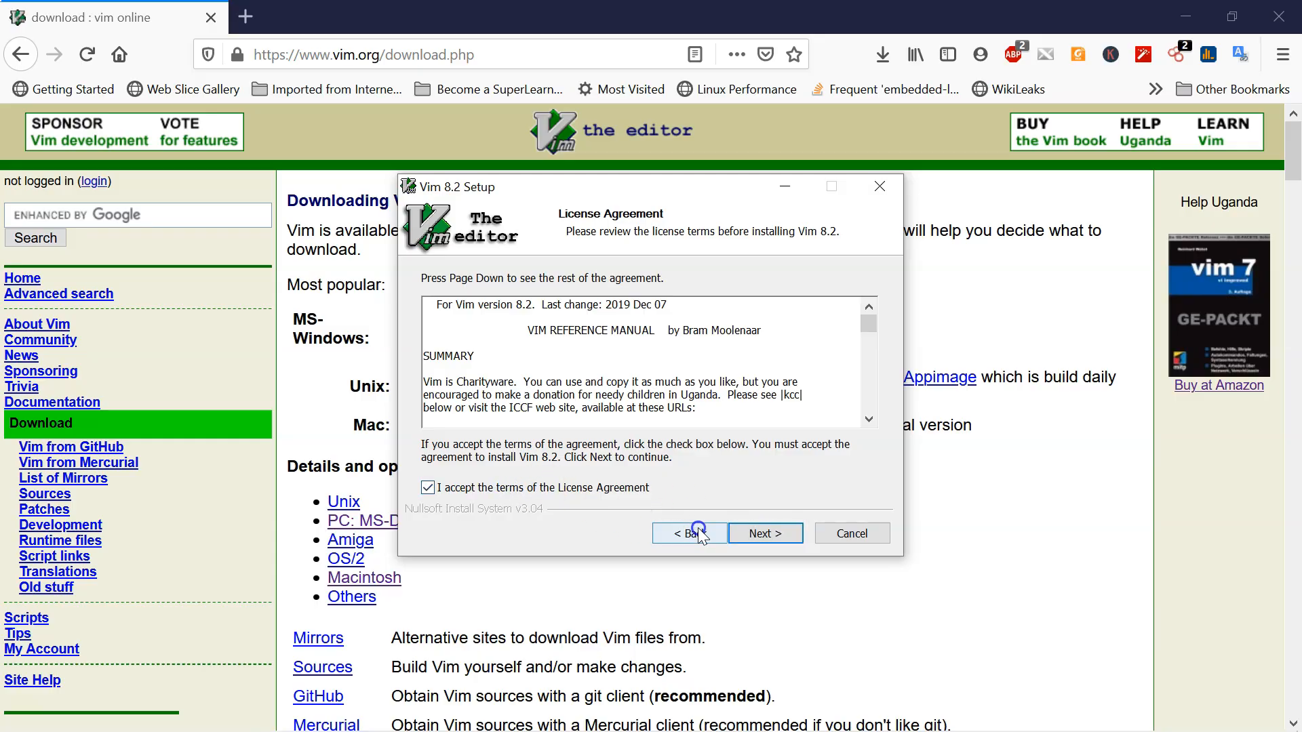
pyautogui.click(764, 534)
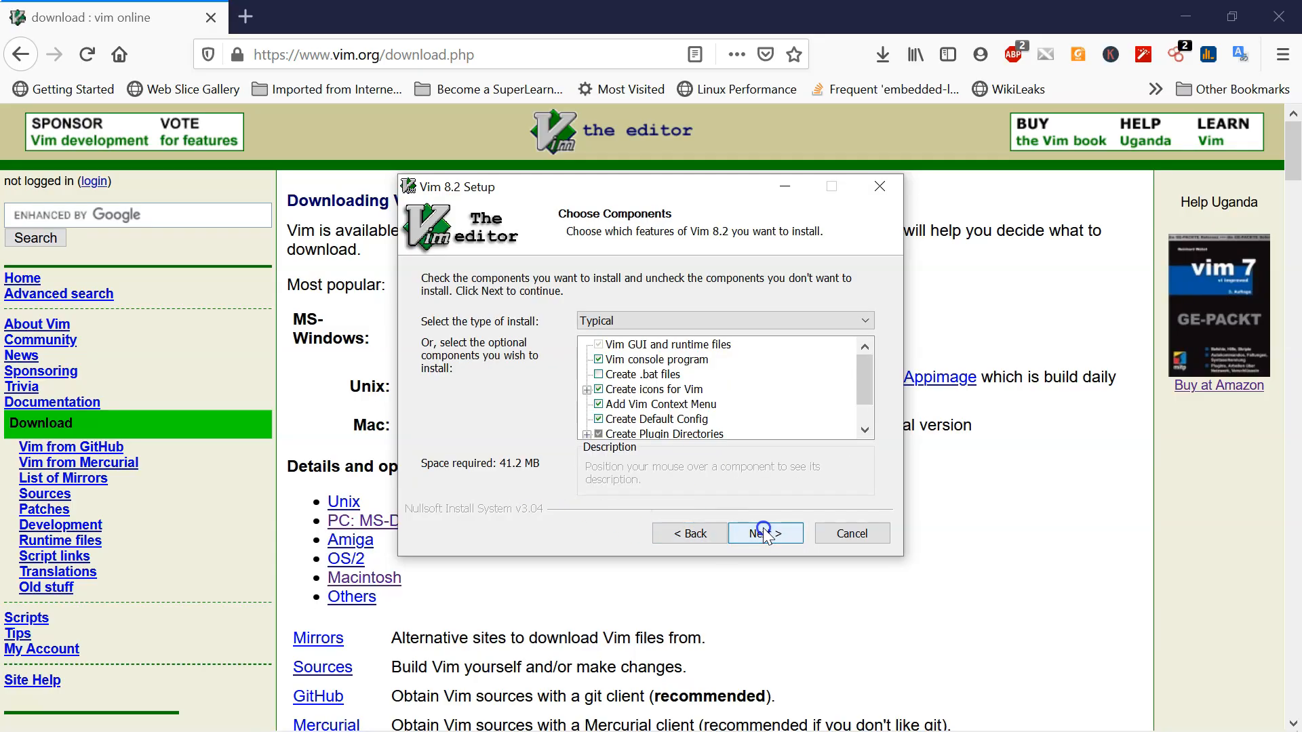
# Step: Install Vim 8.2 with the Typical components and default _vimrc settings in C:\Program Files (x86)\Vim, and finish the setup
pyautogui.click(764, 534)
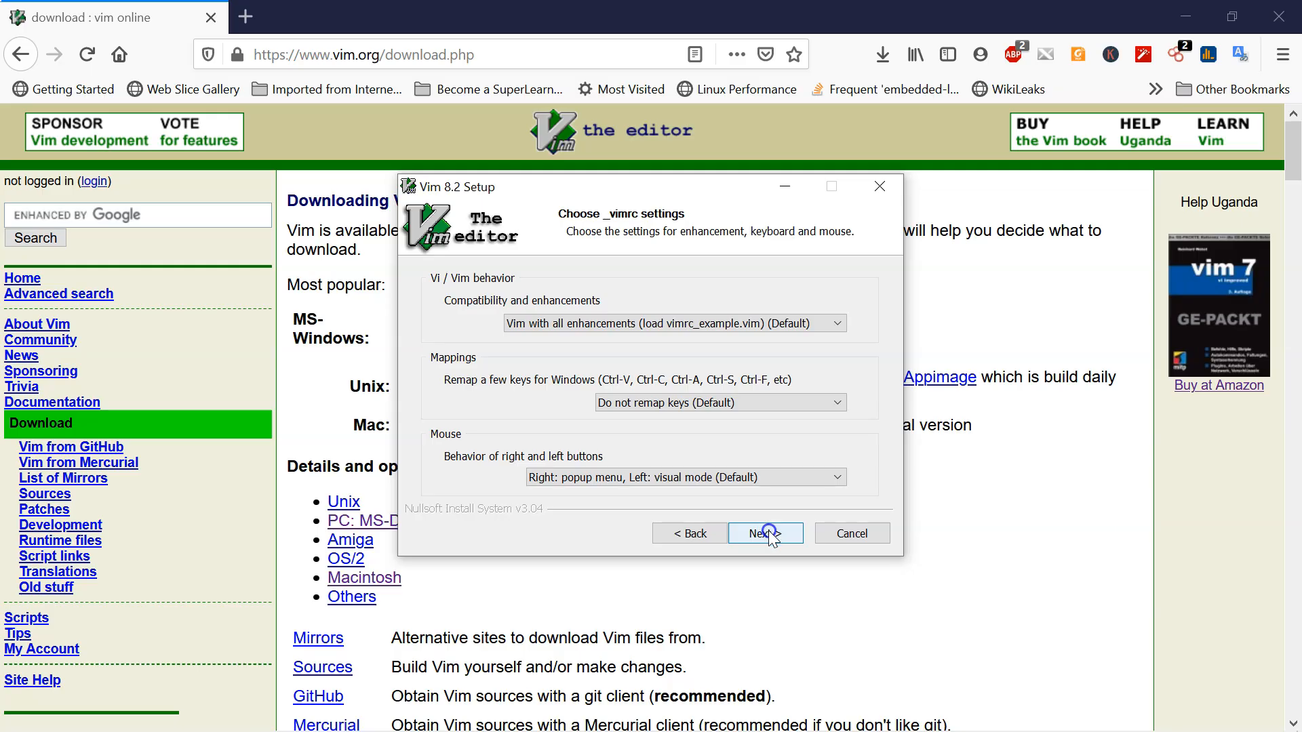
pyautogui.click(770, 534)
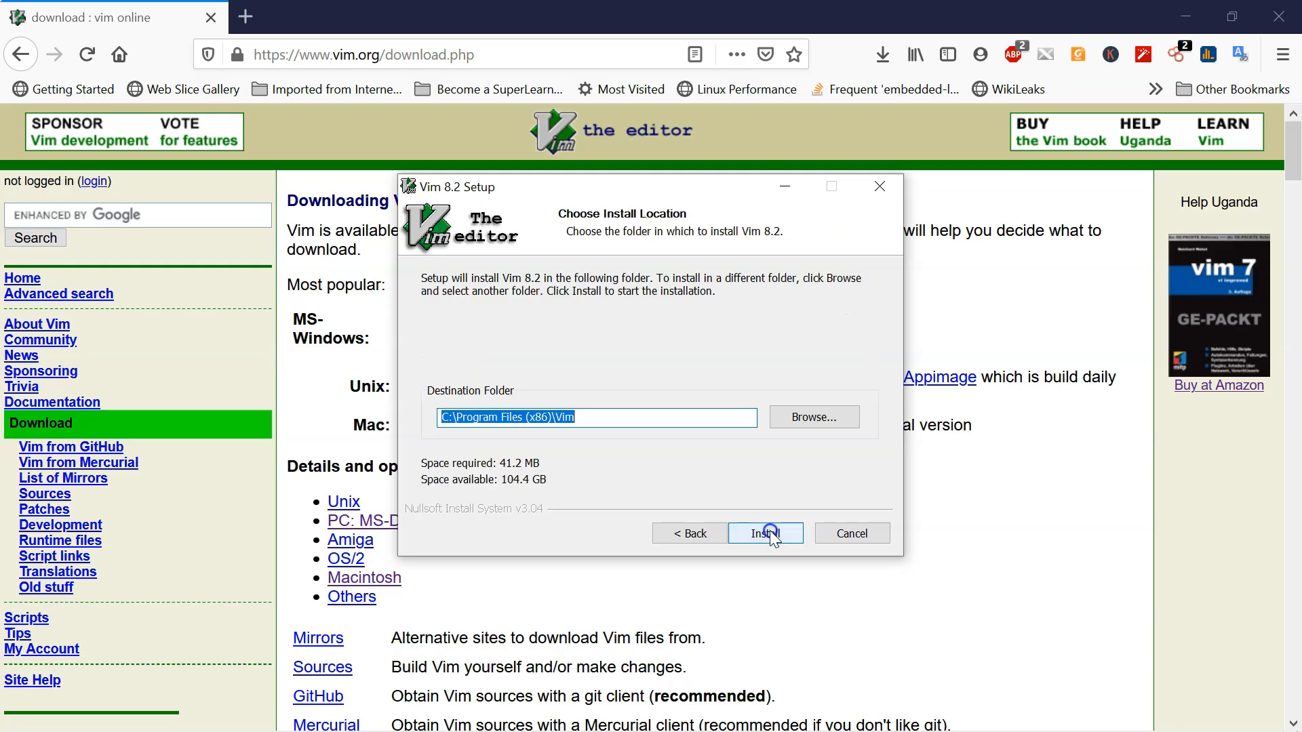
pyautogui.click(771, 534)
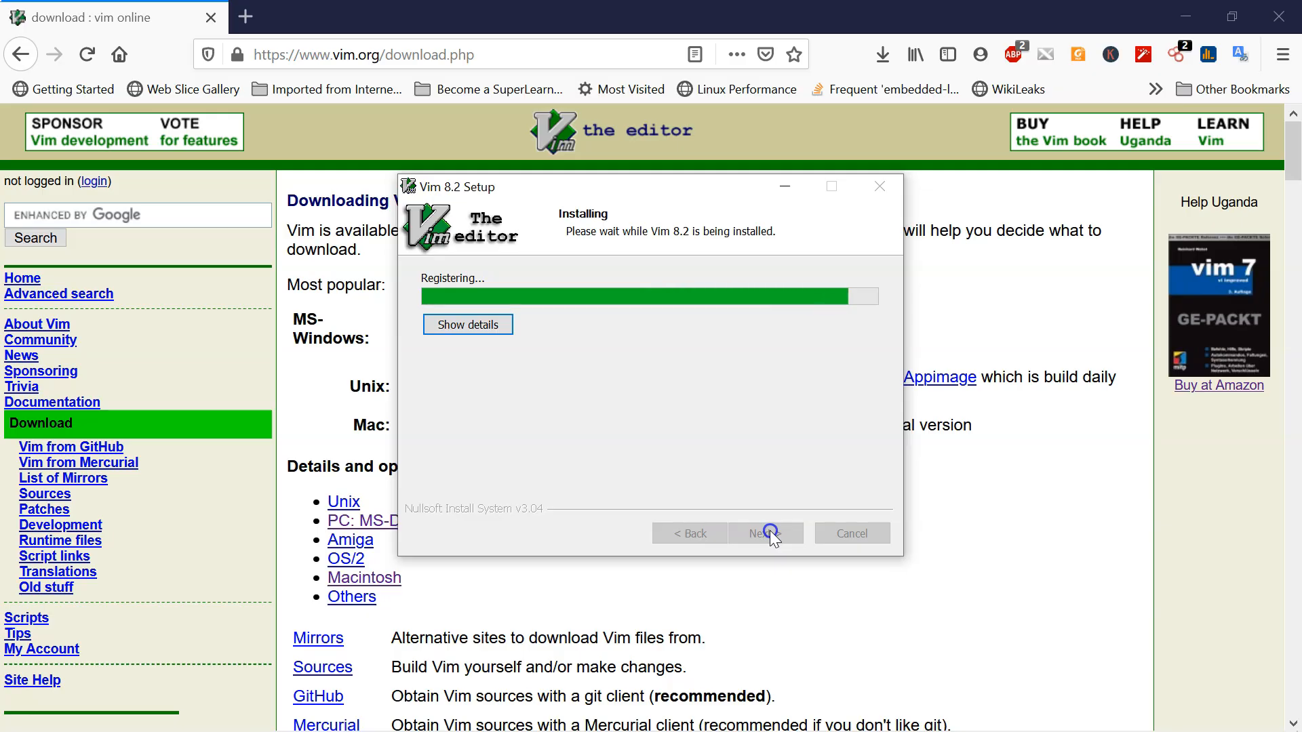
pyautogui.click(767, 533)
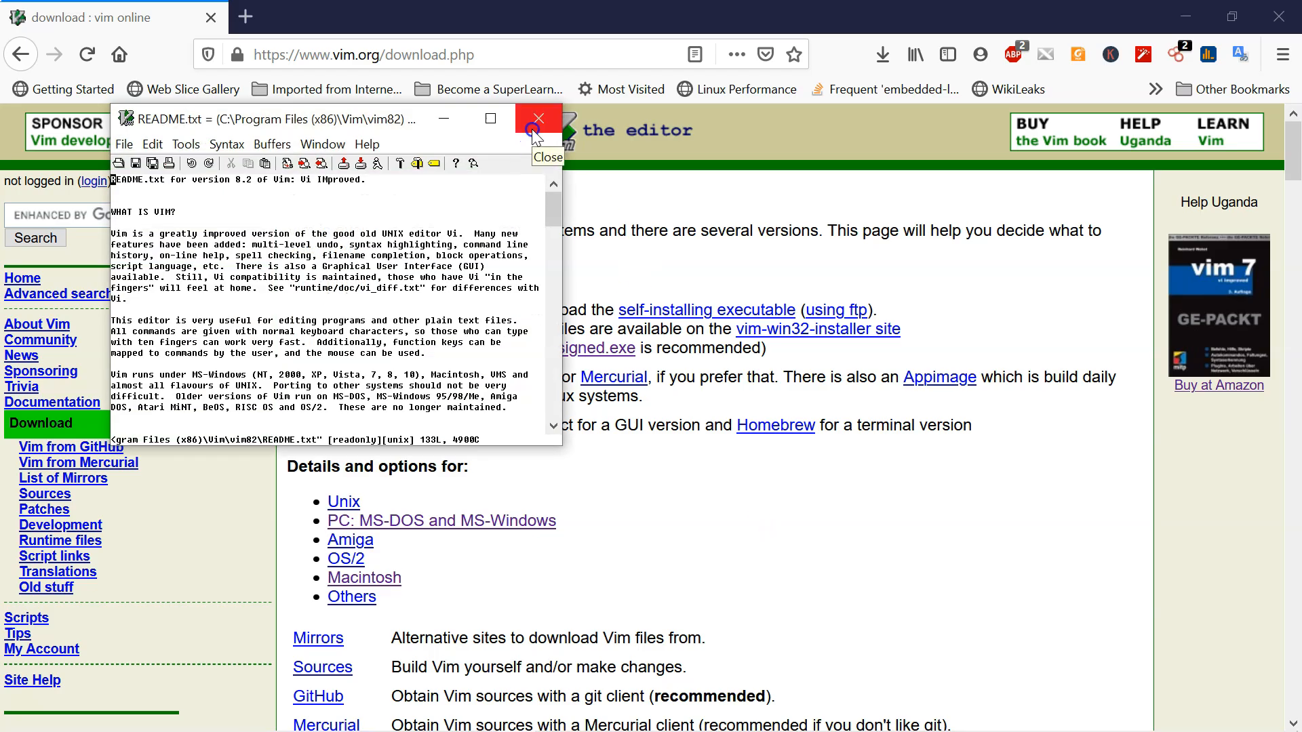
# Step: Look through the gVim menus in the README.txt window and close it
pyautogui.click(124, 145)
pyautogui.moveTo(155, 144)
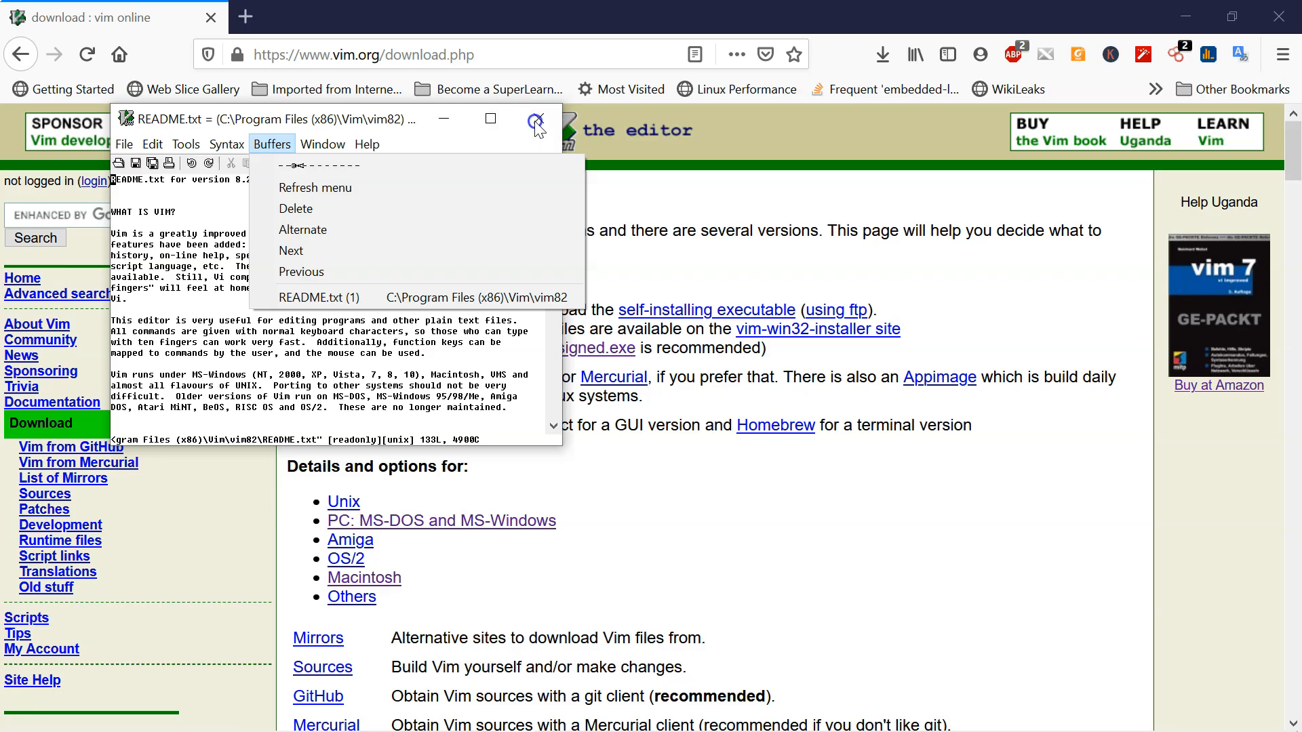
pyautogui.click(536, 122)
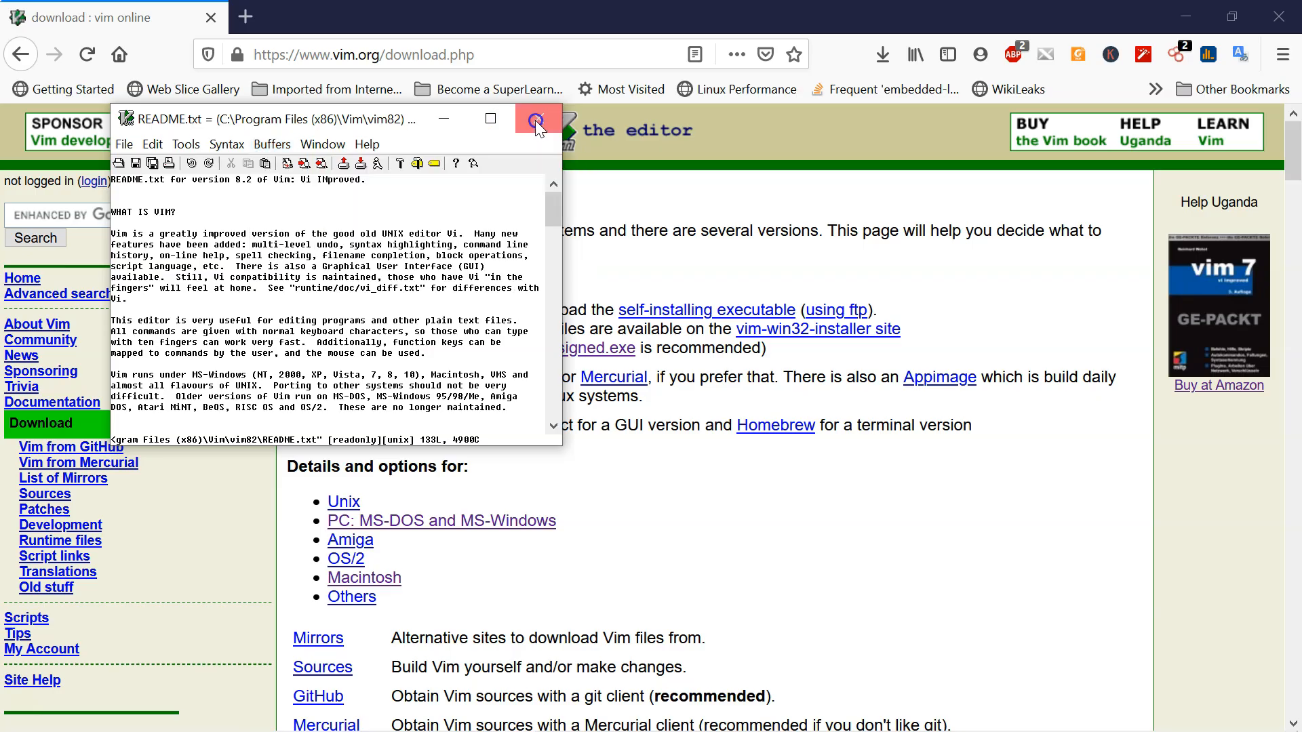
pyautogui.click(535, 120)
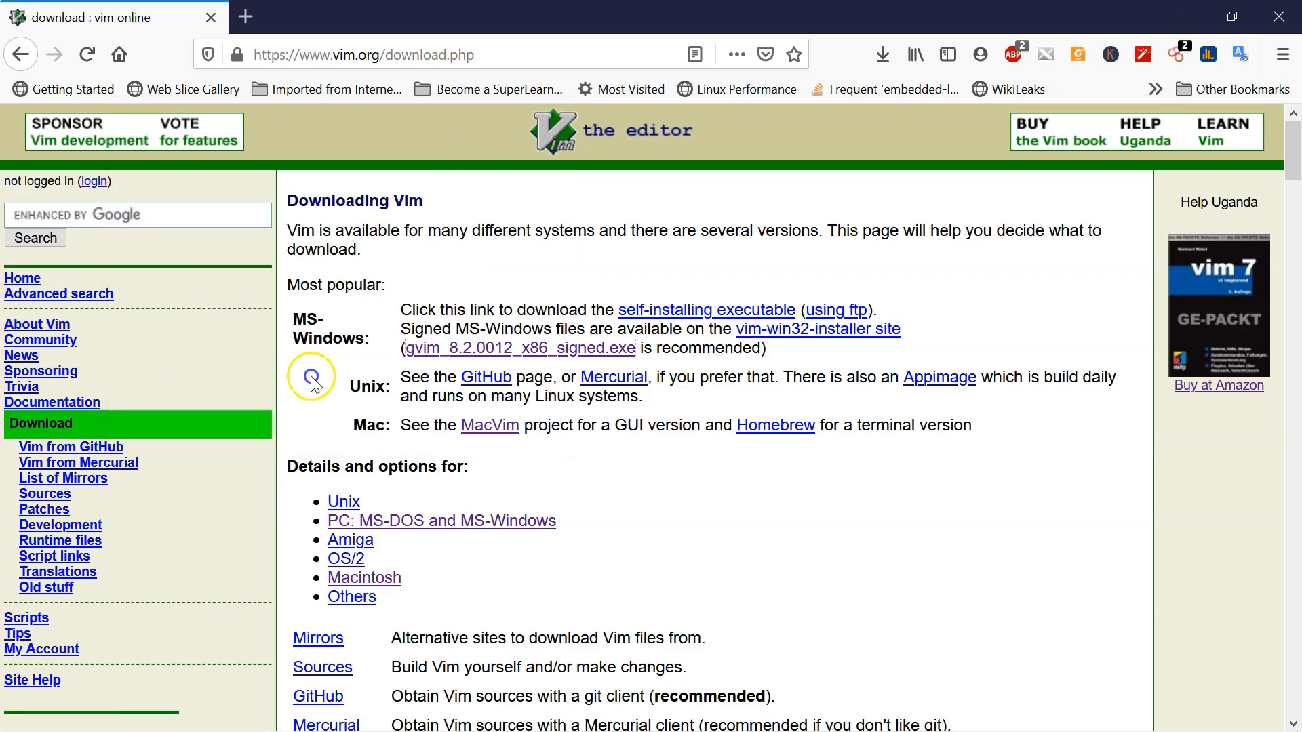
# Step: Launch Vim from the Vim 8.2 group of installed programs and move its window slightly aside
pyautogui.click(7, 720)
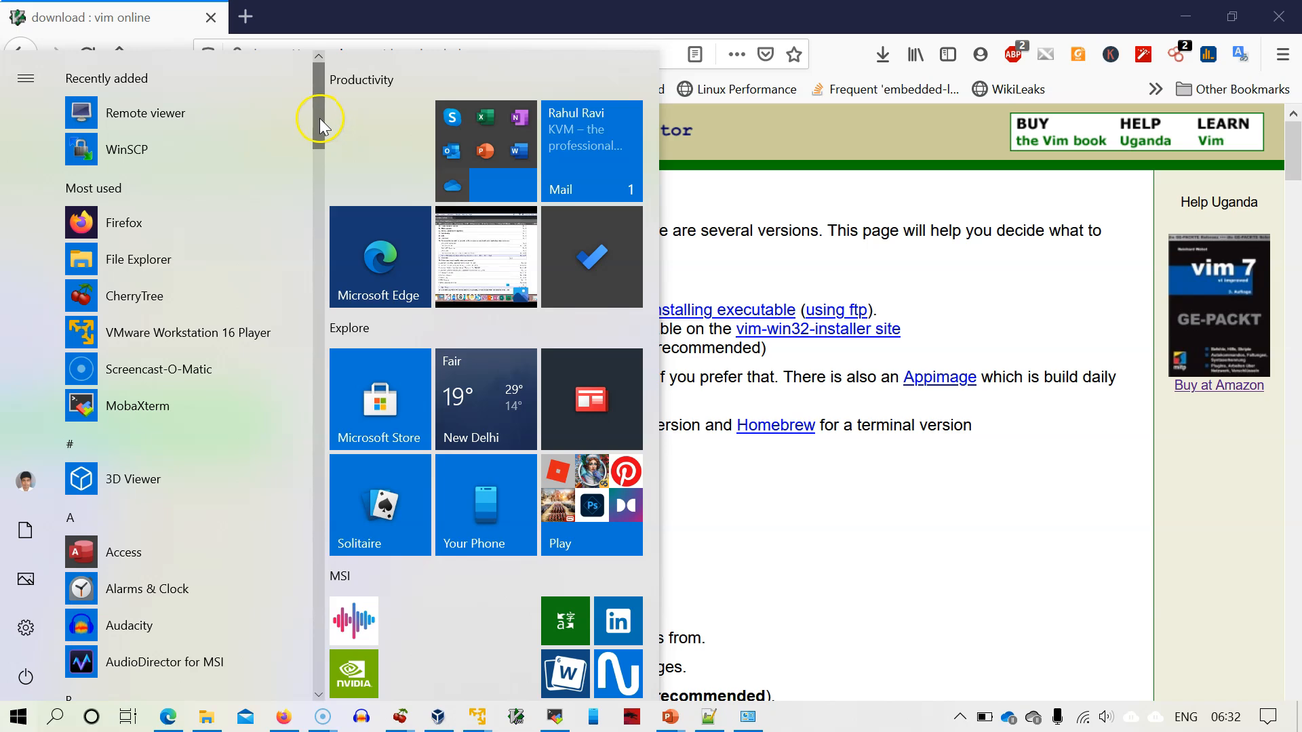
pyautogui.moveTo(318, 117); pyautogui.dragTo(314, 637)
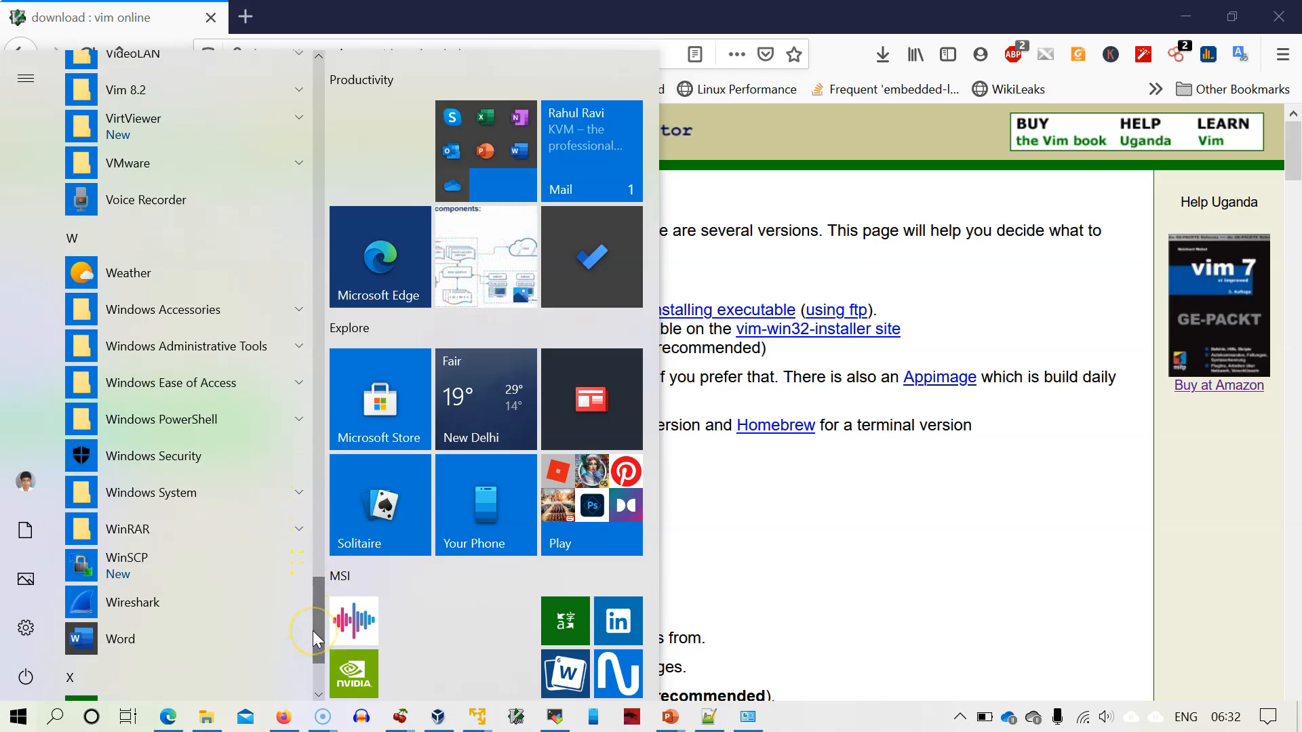
pyautogui.click(299, 95)
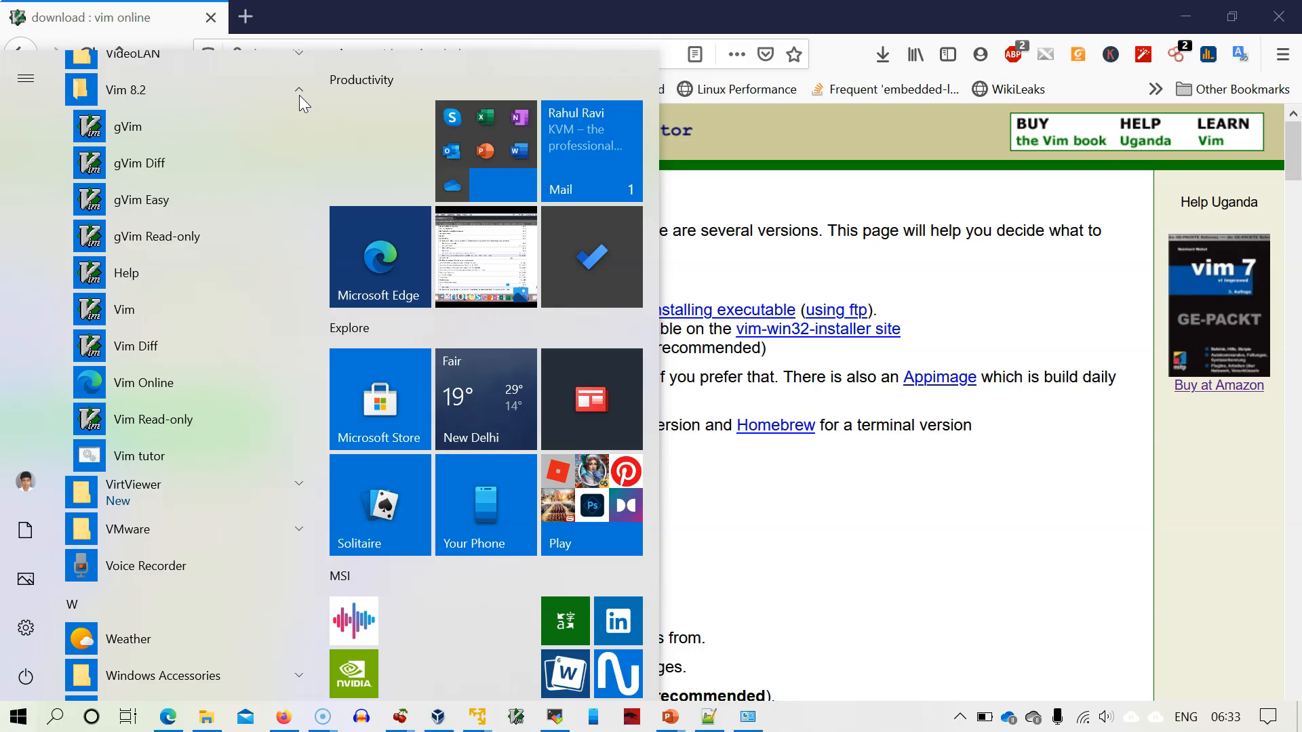
pyautogui.click(128, 311)
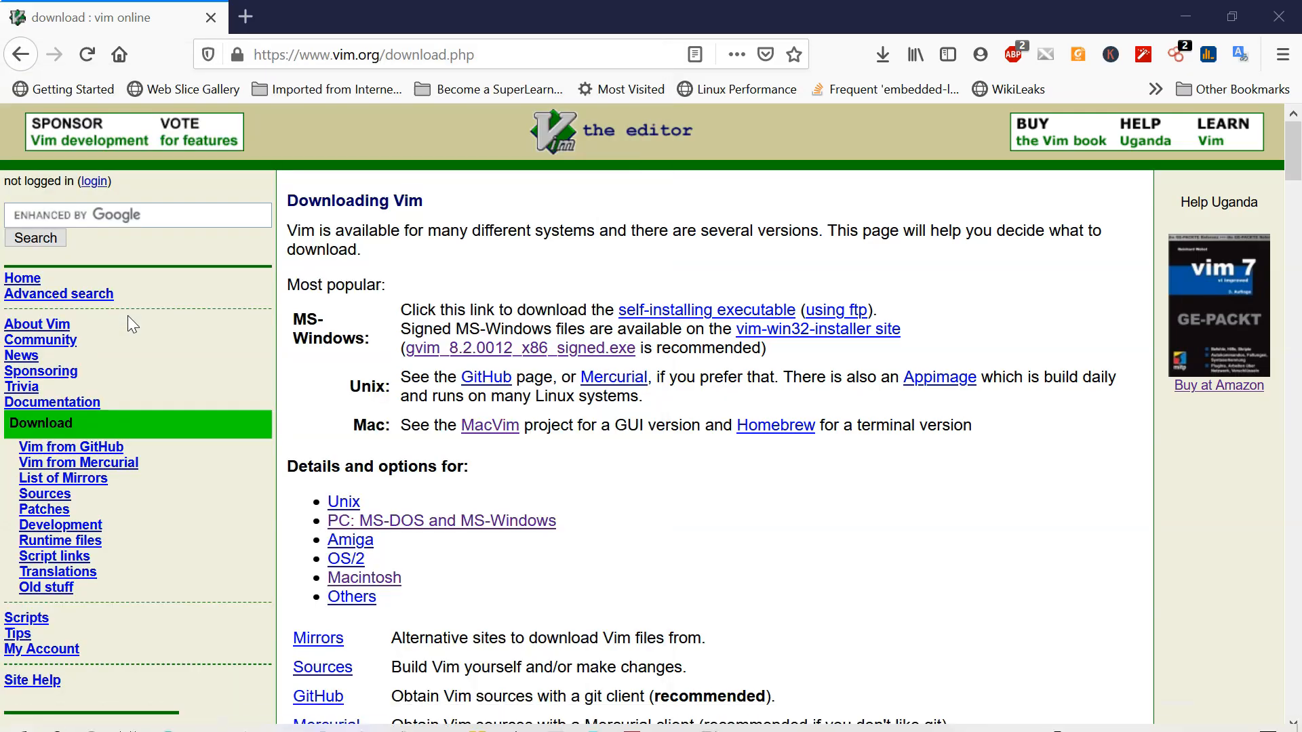
pyautogui.click(446, 293)
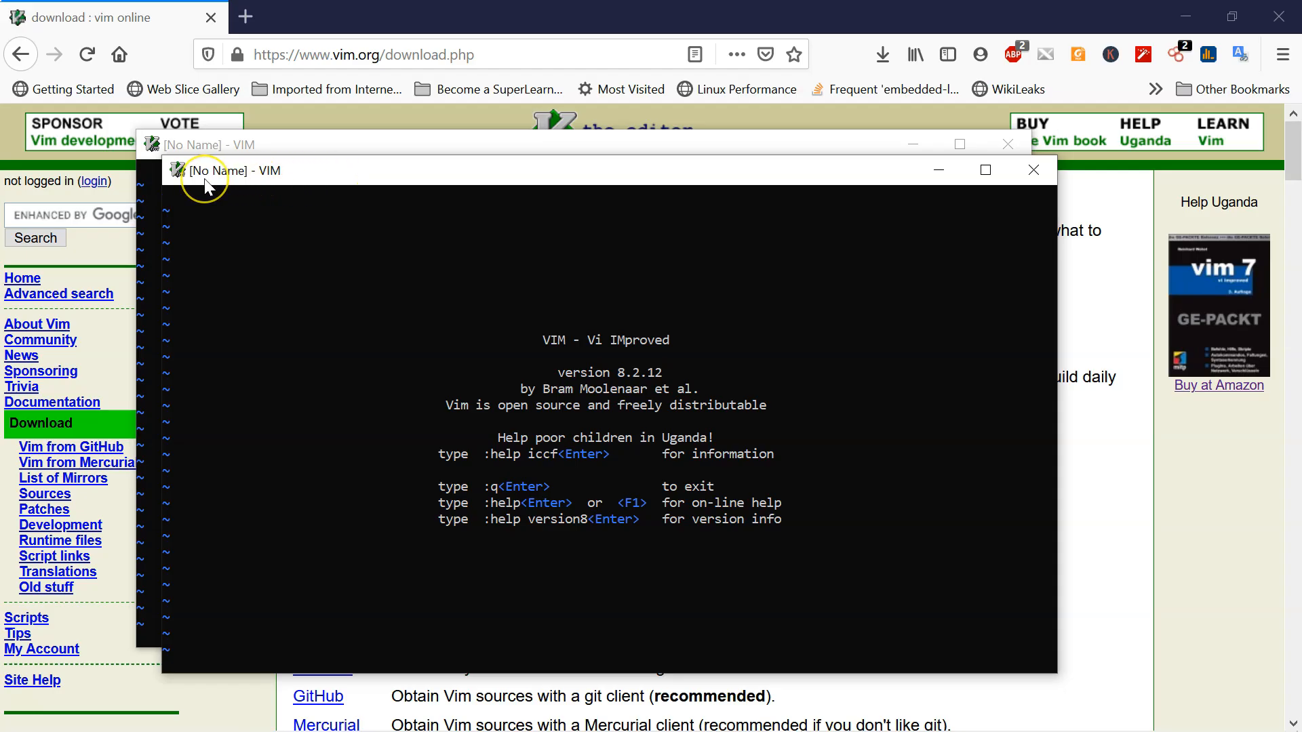
pyautogui.moveTo(203, 174); pyautogui.dragTo(245, 178)
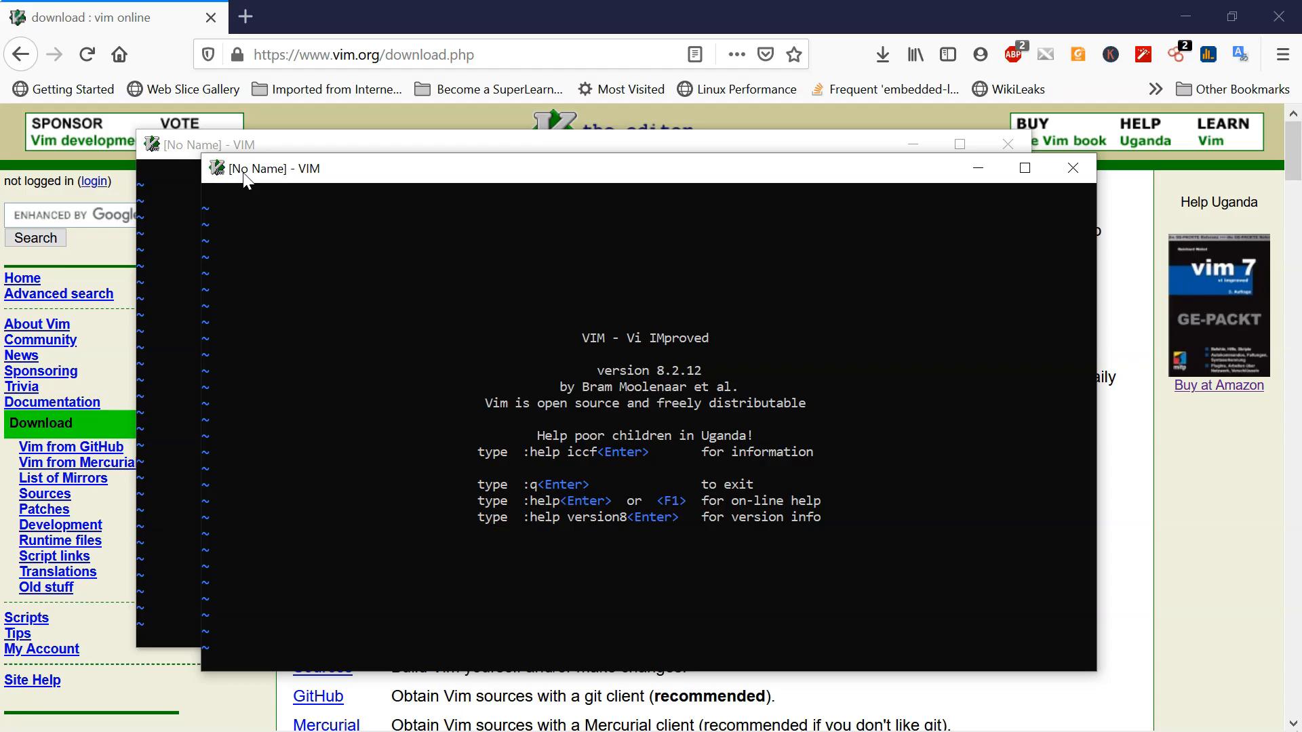